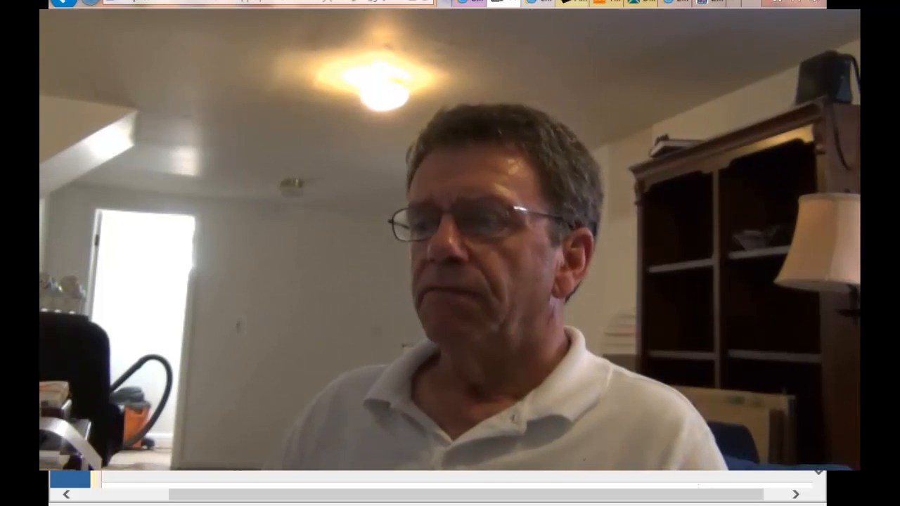
Switch to Paint and resize the blank canvas into a wide, short banner strip.
key(alt+Tab)
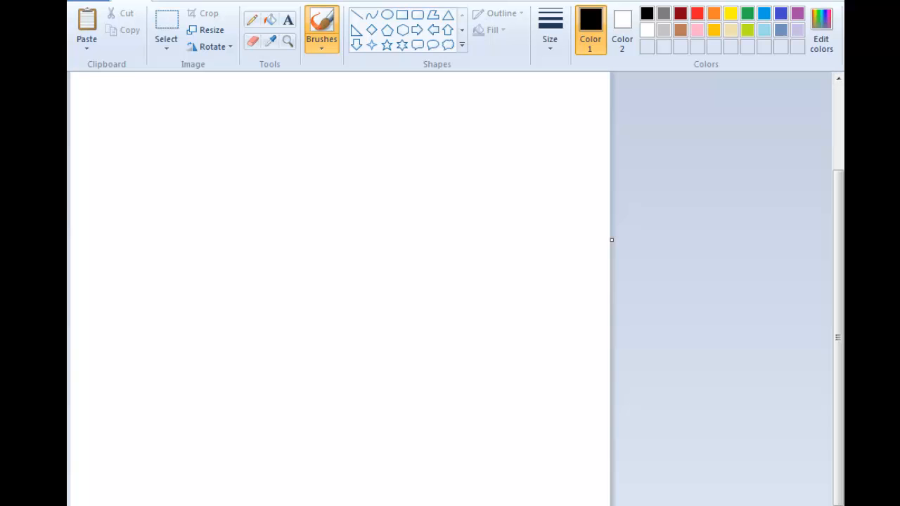
drag(340, 499, 340, 176)
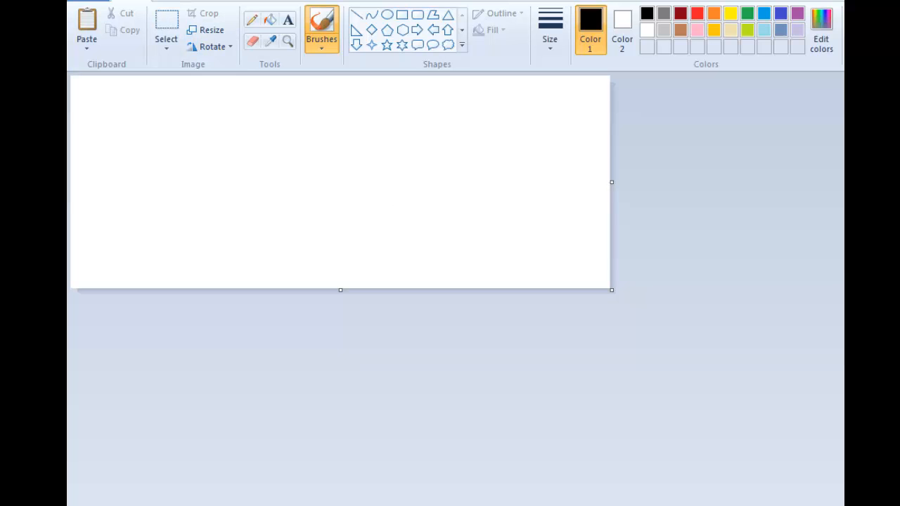
drag(612, 182, 839, 182)
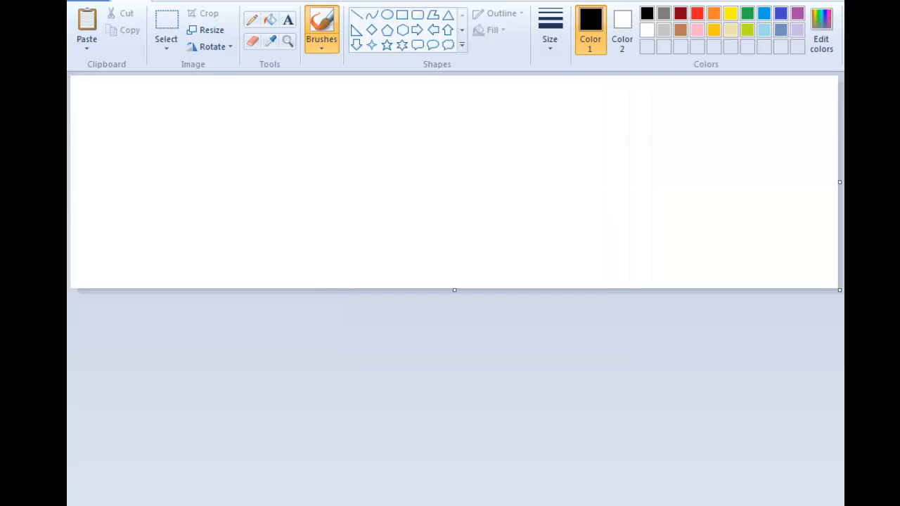
drag(455, 290, 454, 210)
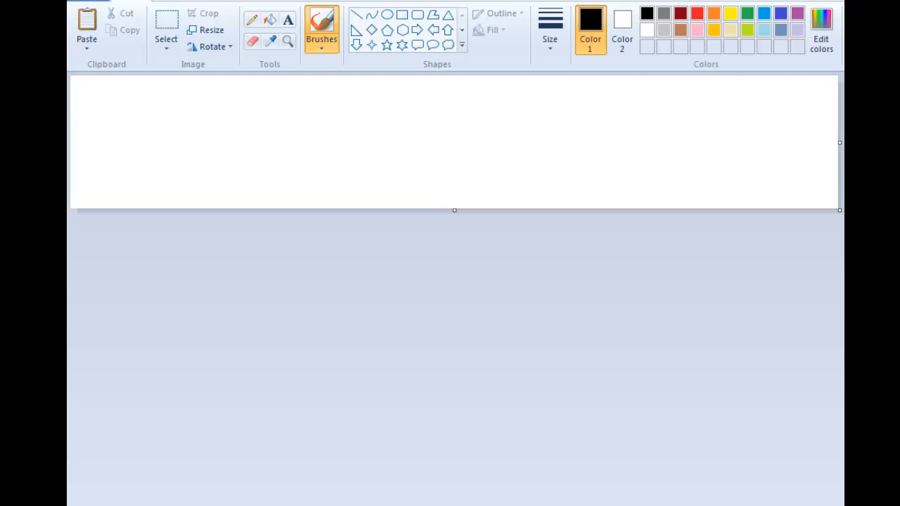
mouse_move(401, 505)
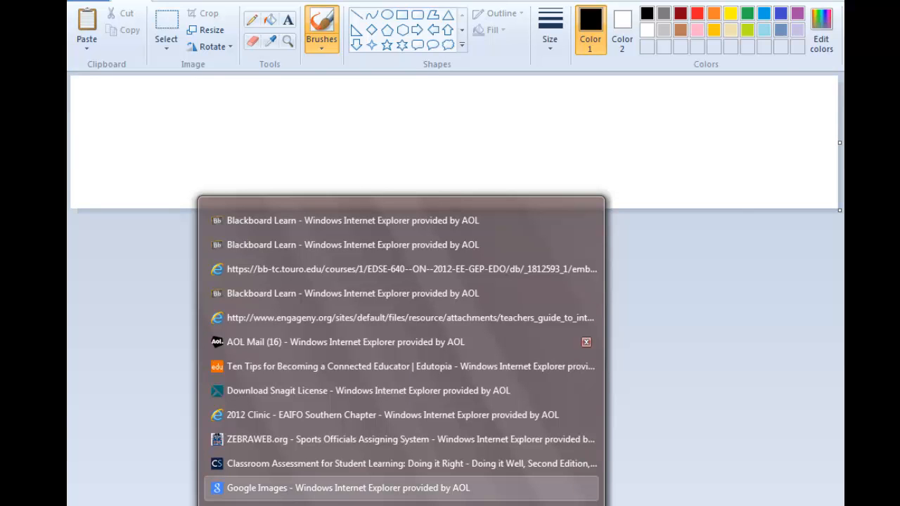
click(352, 293)
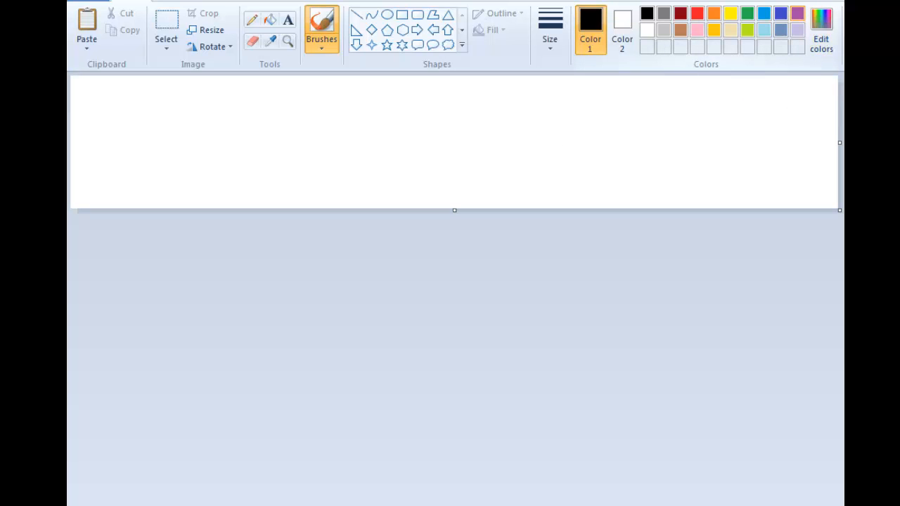
Fill the whole banner canvas with purple.
click(796, 13)
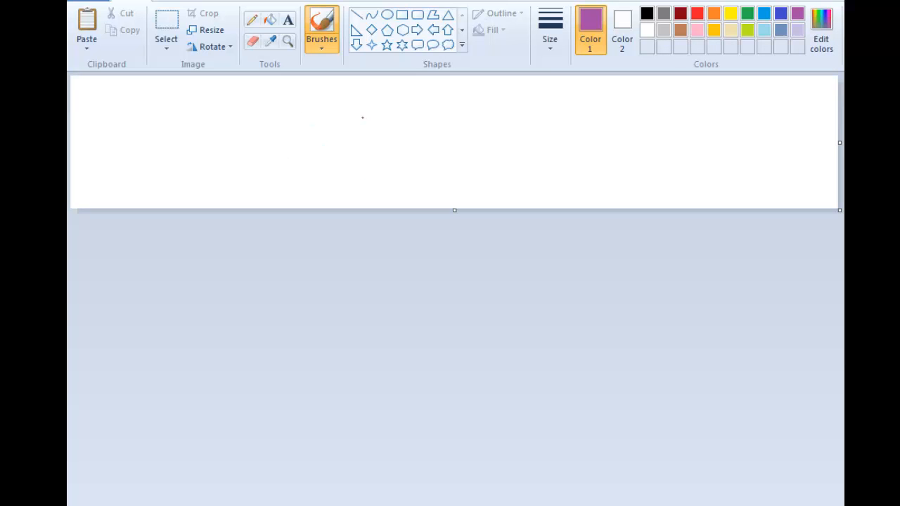
click(270, 20)
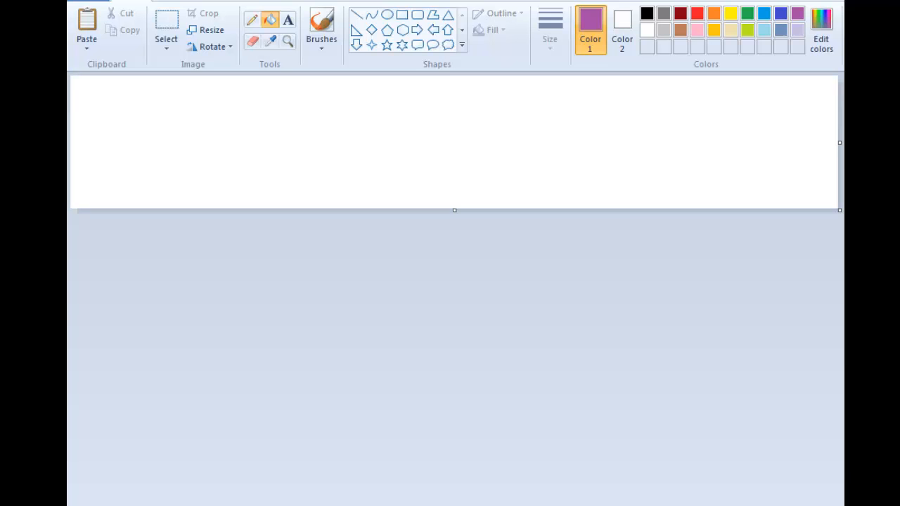
click(454, 142)
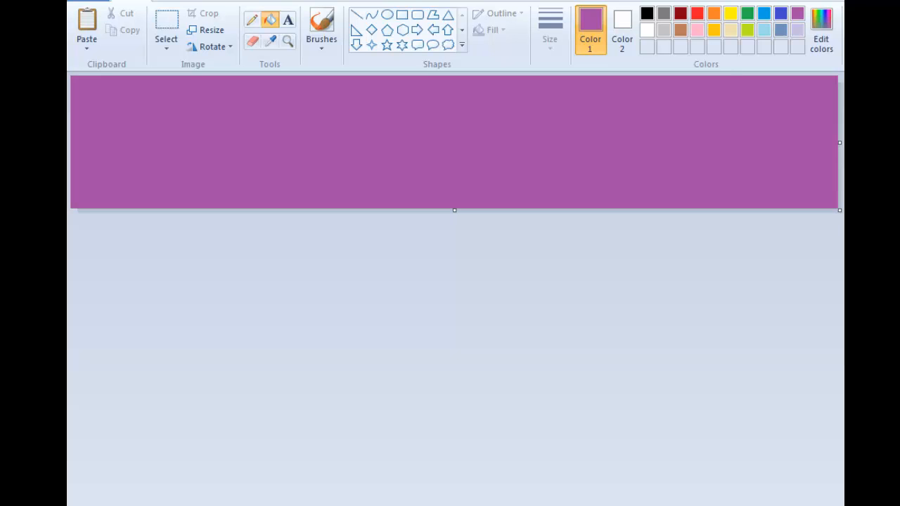
Switch to the Google Images browser window and search for "Assessment".
click(576, 487)
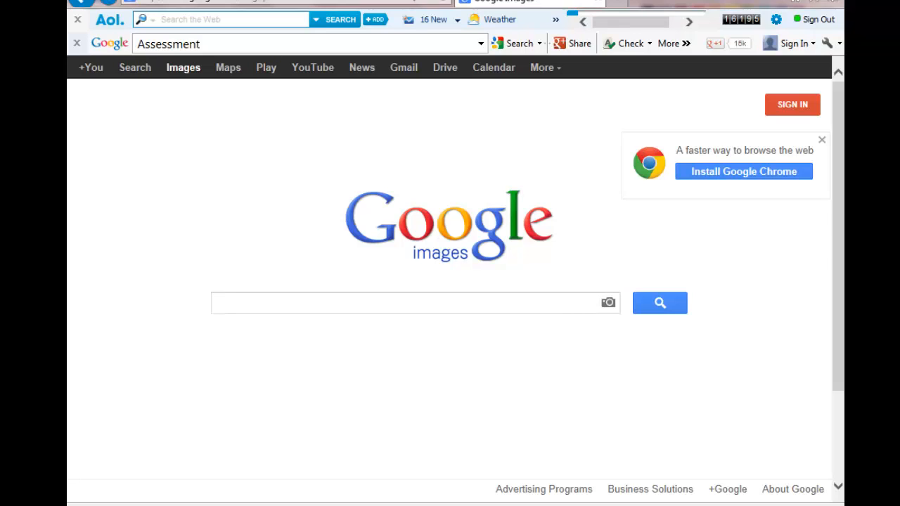
text(Ass)
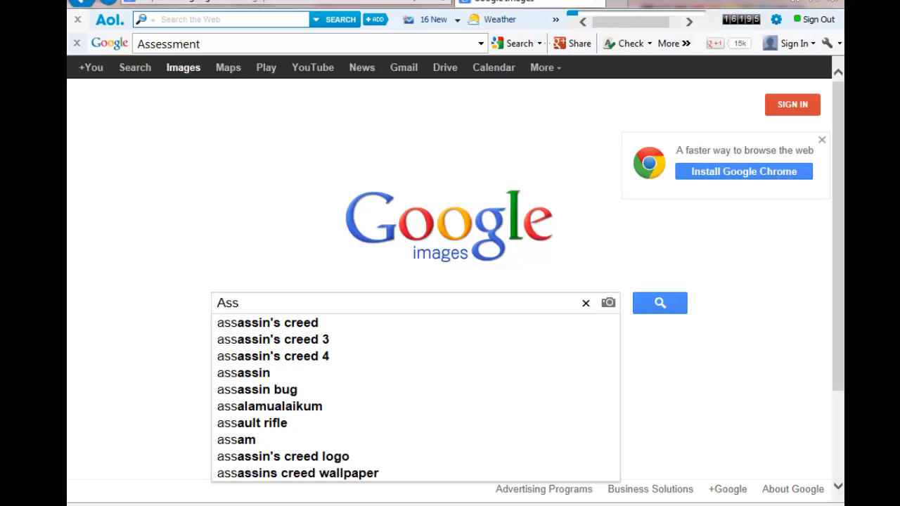
text(essment)
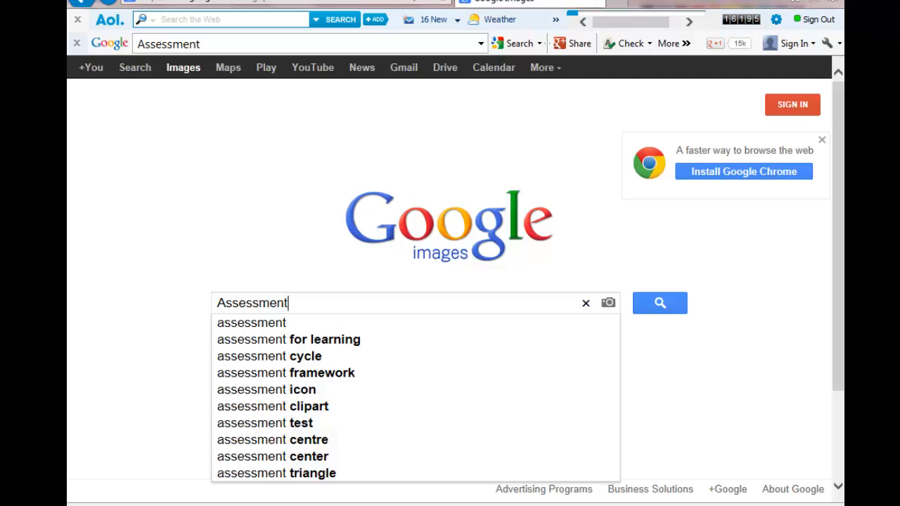
key(Return)
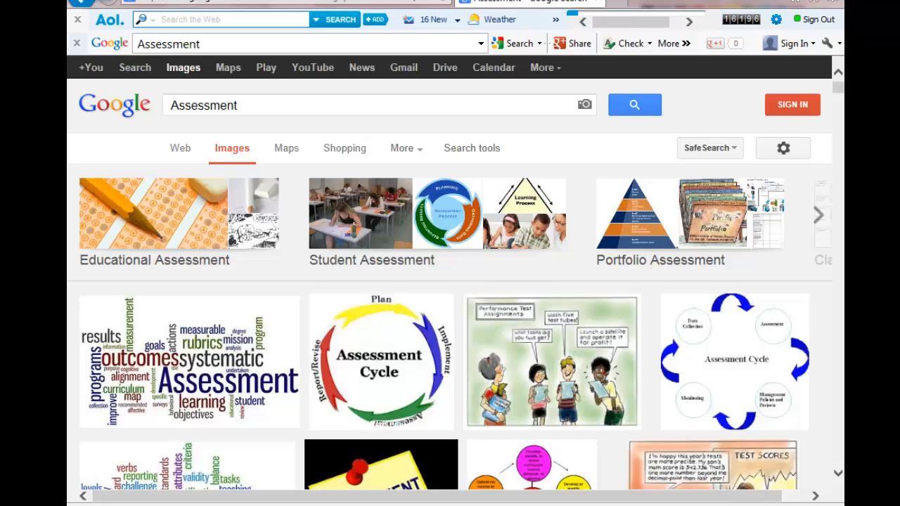
Open the Assessment Cycle picture with the four colored arrows from the results and copy it.
click(381, 362)
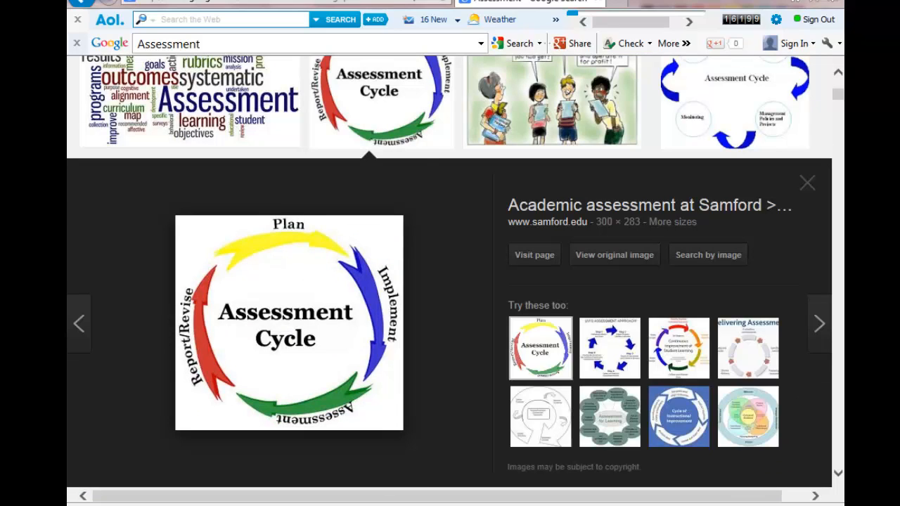
right_click(258, 288)
click(295, 368)
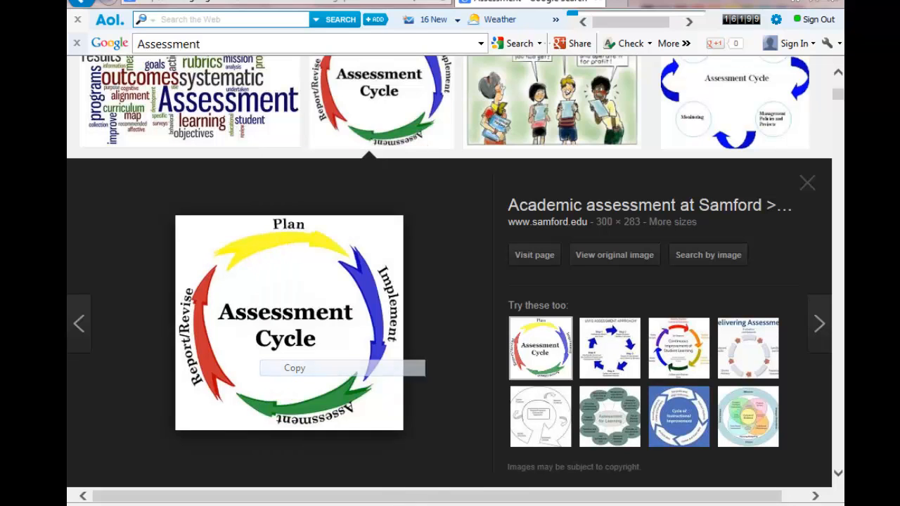
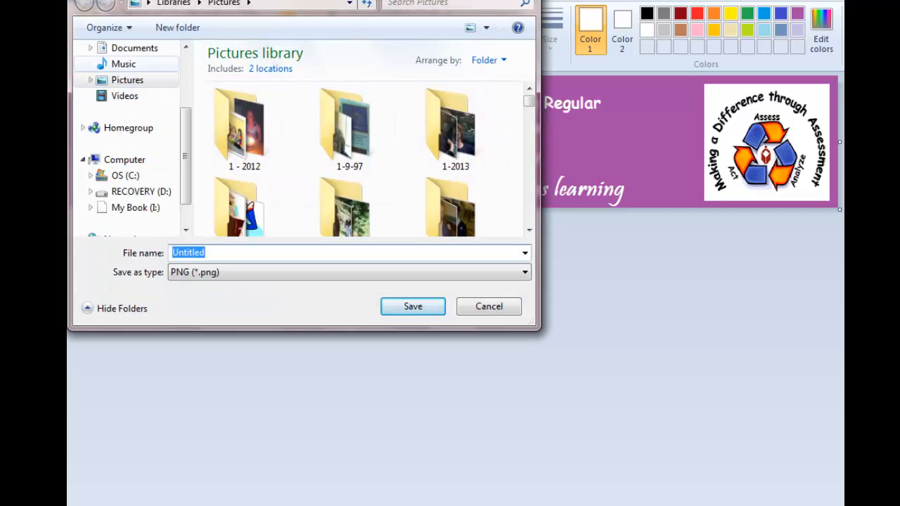
Set the banner's save location to the EDSE 640 - Assessment folder inside Courses taught in Public Documents.
scroll(134, 67, up, 3)
click(134, 151)
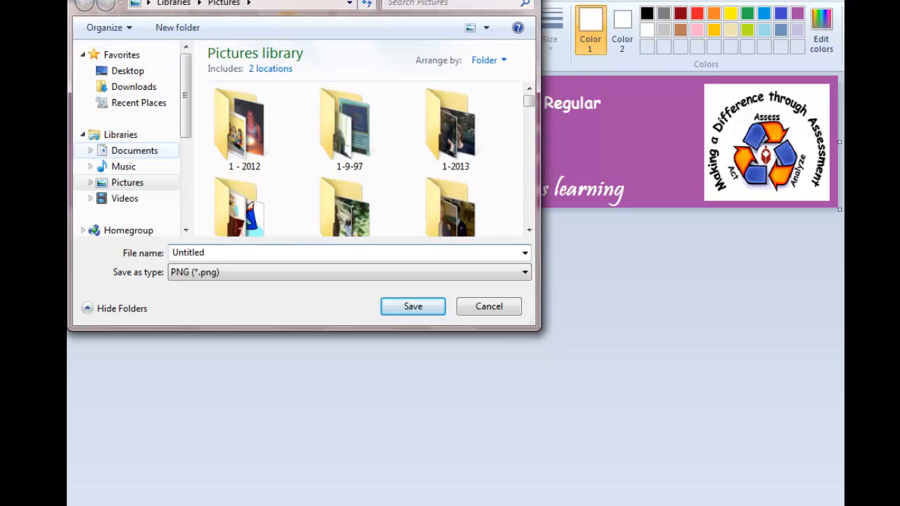
click(91, 150)
click(151, 183)
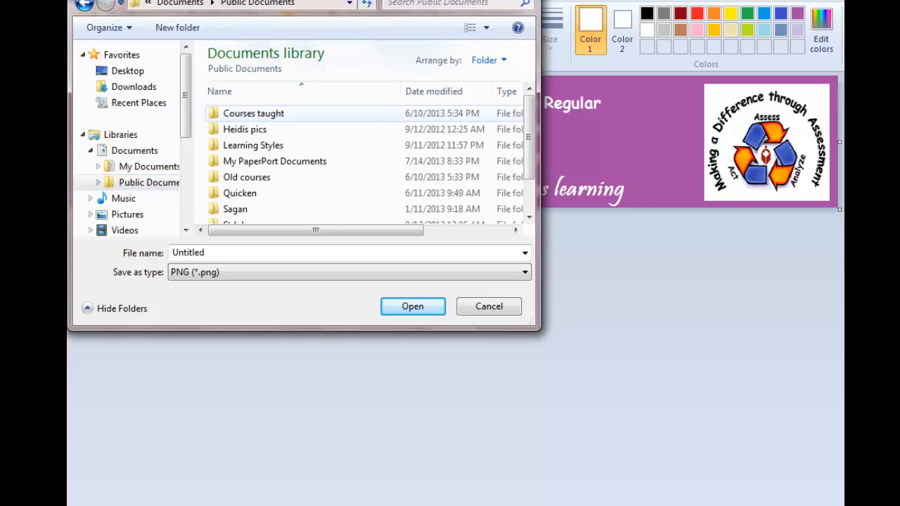
key(Return)
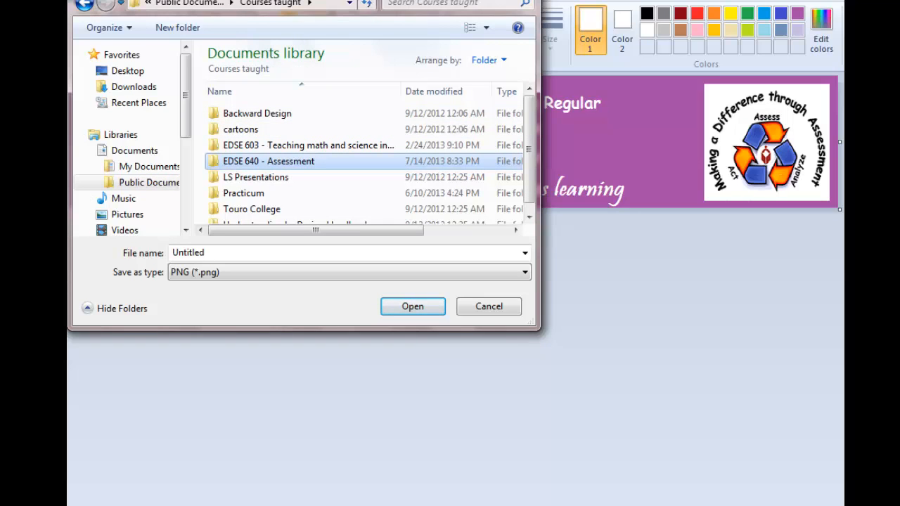
key(Return)
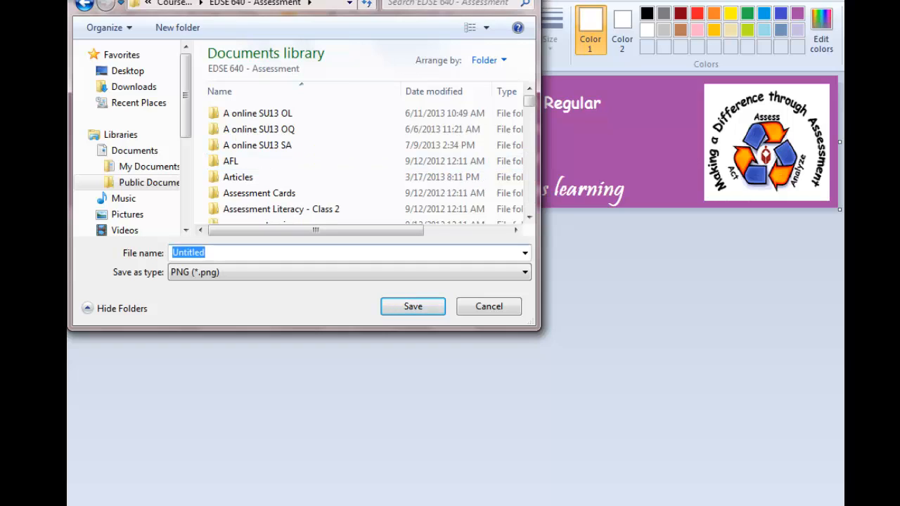
Name the banner file Banner1, set its type to JPEG and save it.
text(Ba)
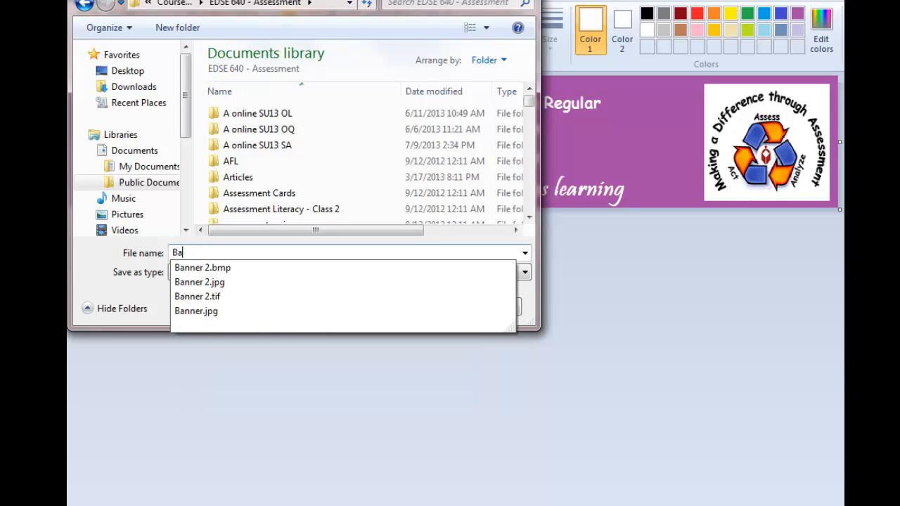
text(nner1)
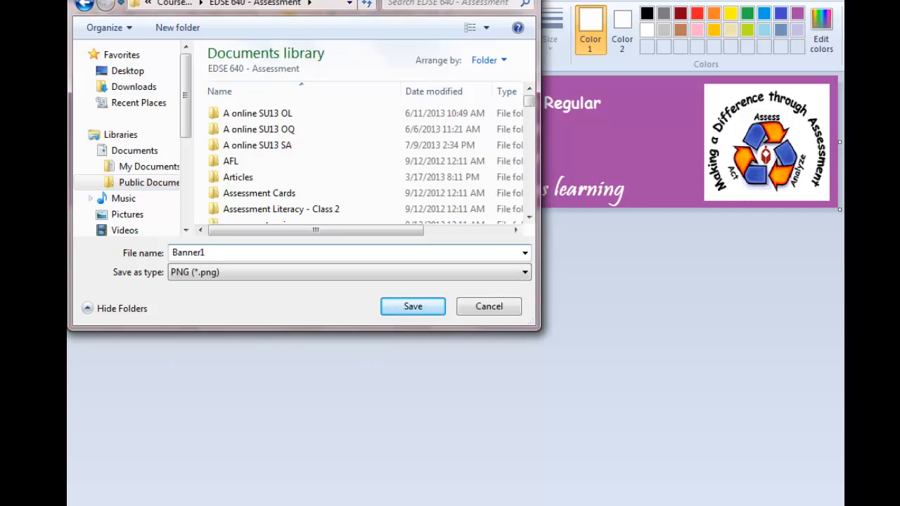
click(296, 272)
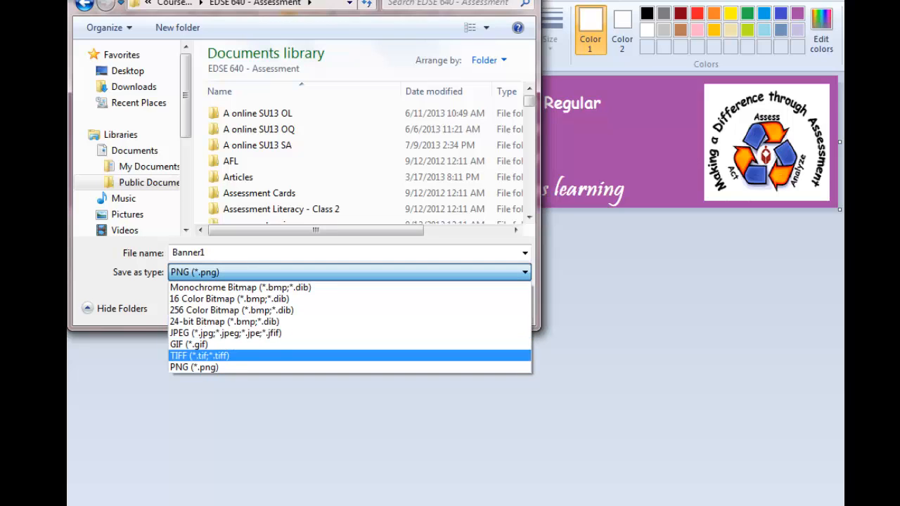
click(225, 333)
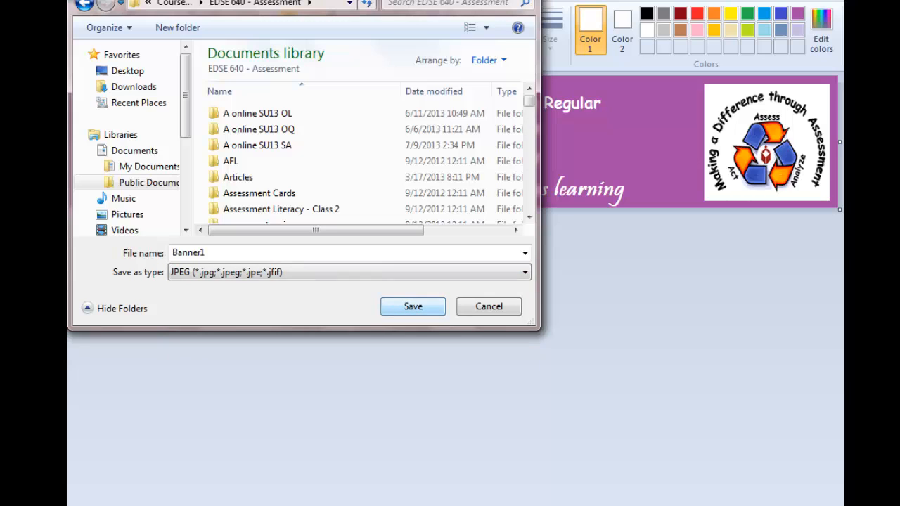
click(225, 253)
key(Return)
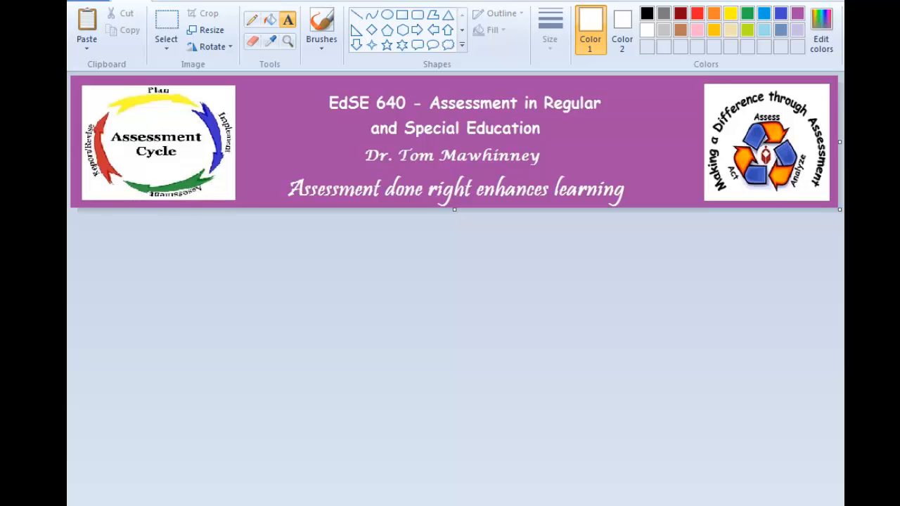
mouse_move(440, 505)
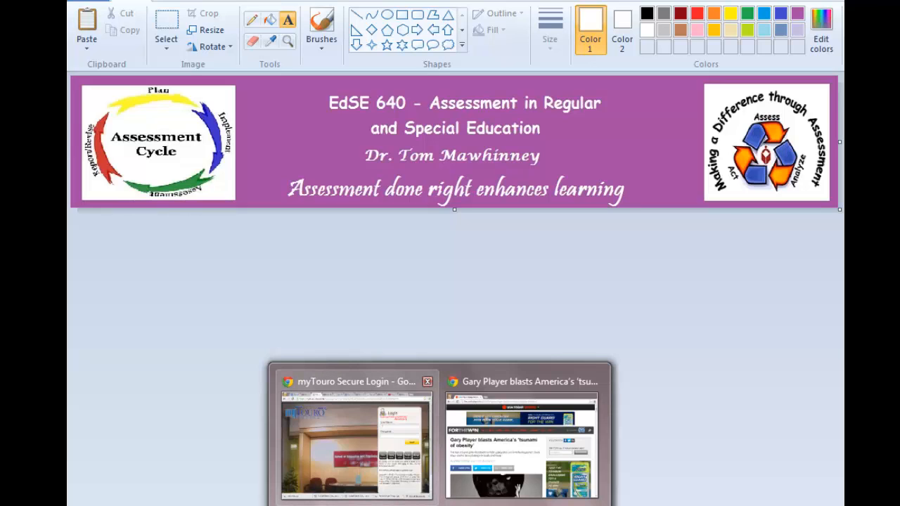
click(522, 440)
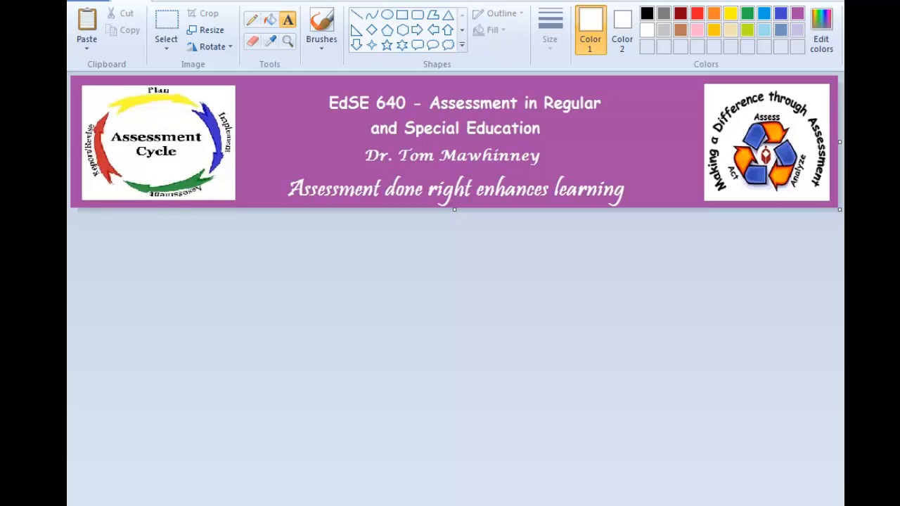
Switch to the Blackboard Learn window with the EDSE 640 course and open its Announcements page.
mouse_move(402, 505)
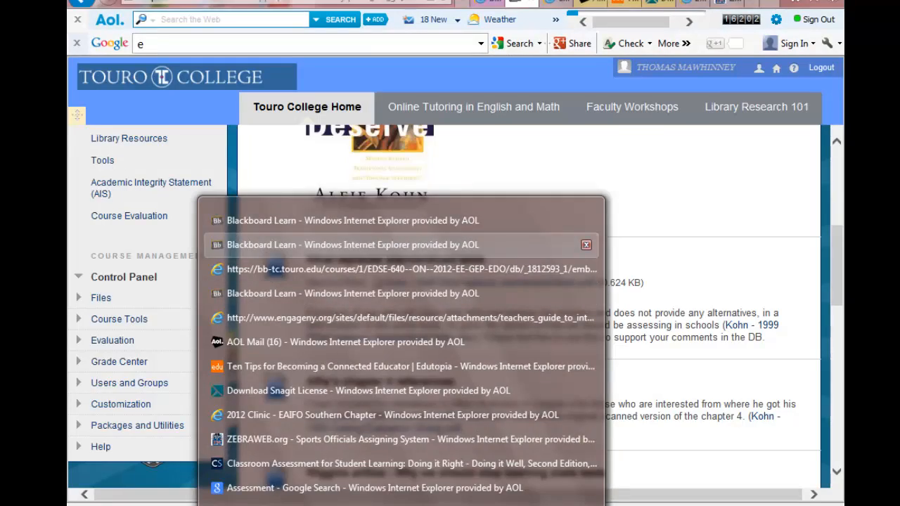
click(344, 293)
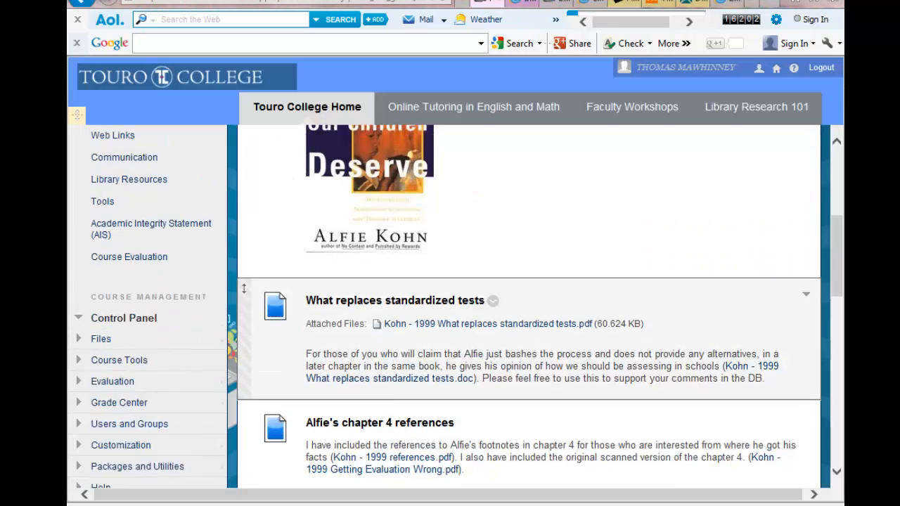
scroll(456, 307, up, 5)
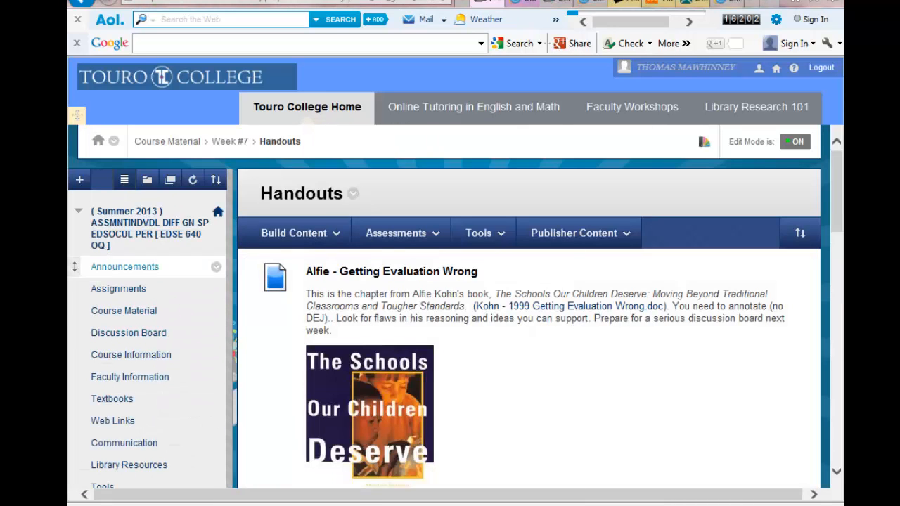
click(124, 266)
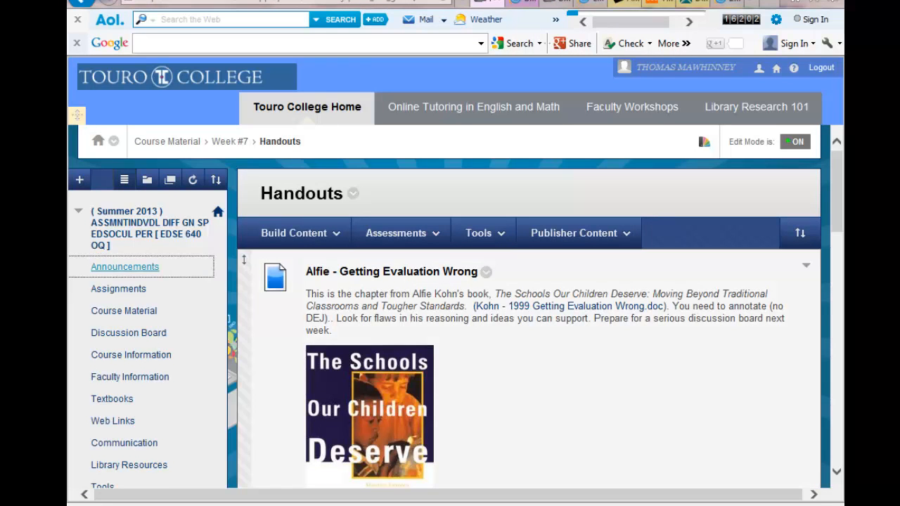
Open the course's Teaching Style settings from the Customization options.
scroll(455, 307, down, 15)
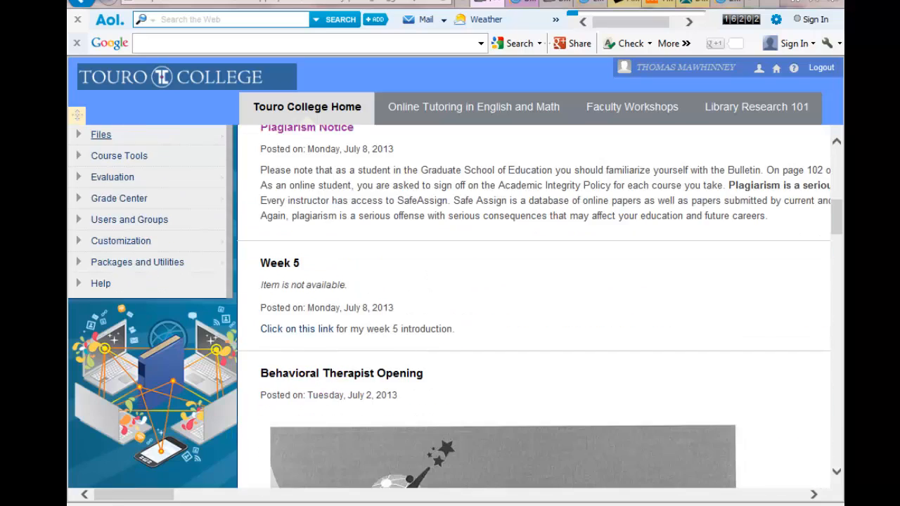
scroll(533, 307, up, 15)
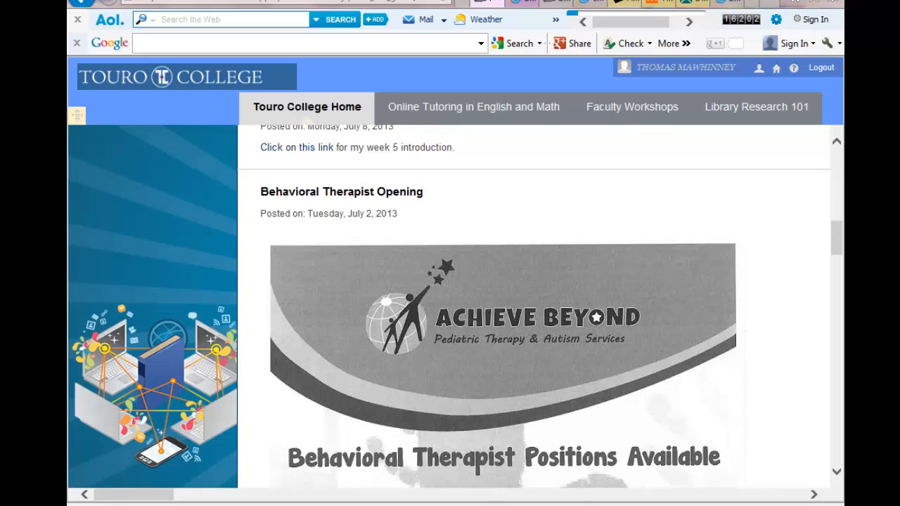
scroll(113, 281, down, 5)
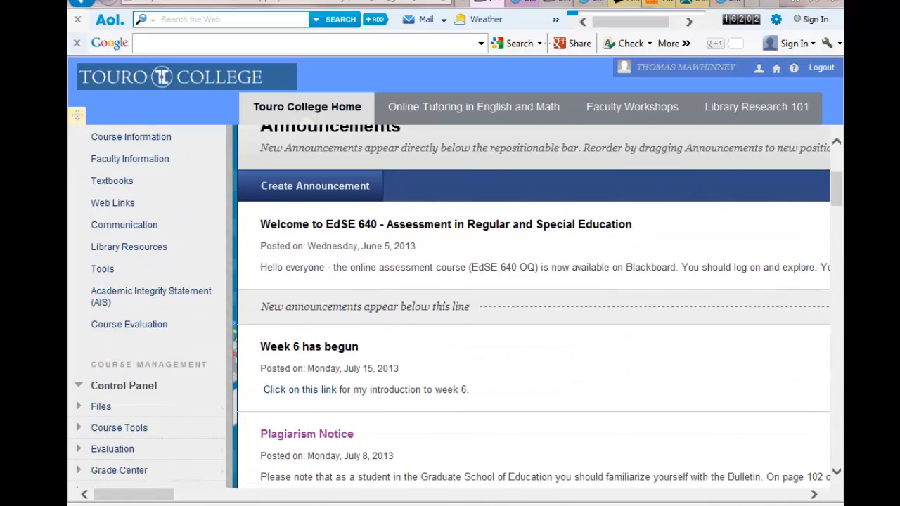
scroll(120, 294, down, 3)
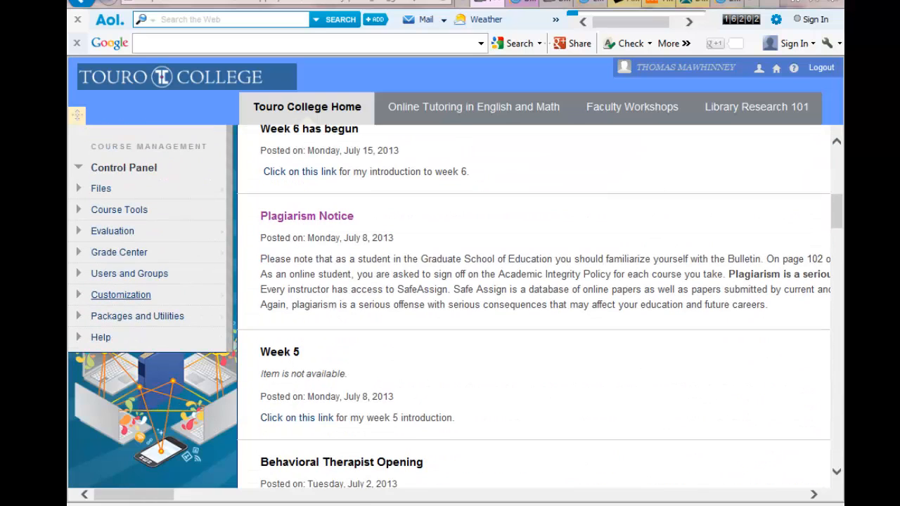
click(120, 294)
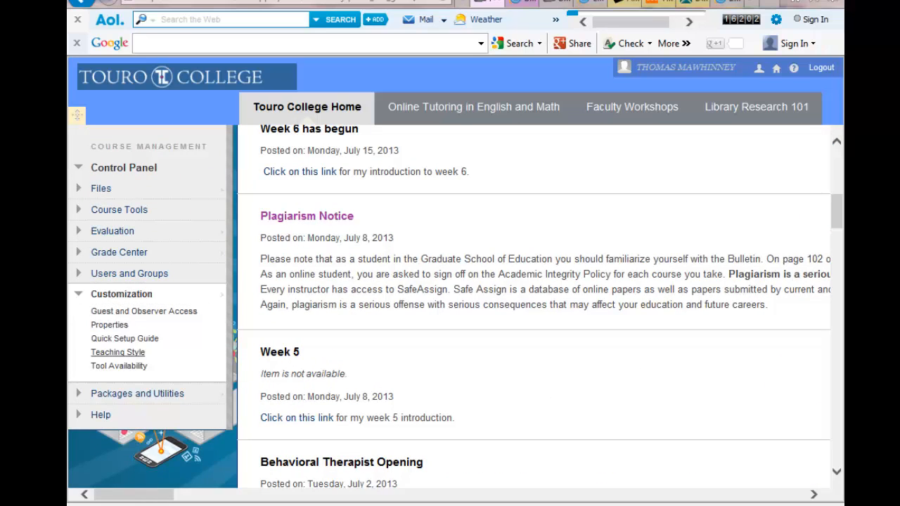
click(117, 352)
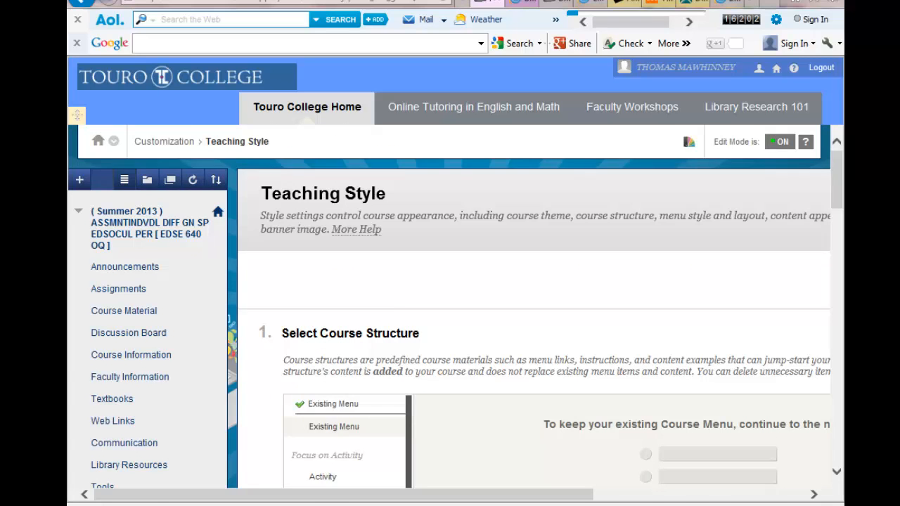
Mark the current banner image for deletion under Select Banner and submit the style change.
scroll(535, 309, down, 10)
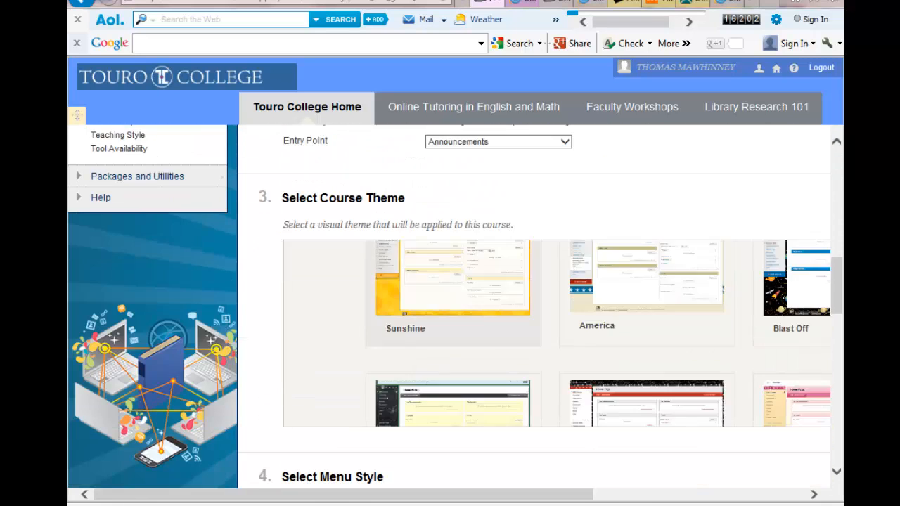
scroll(535, 309, down, 5)
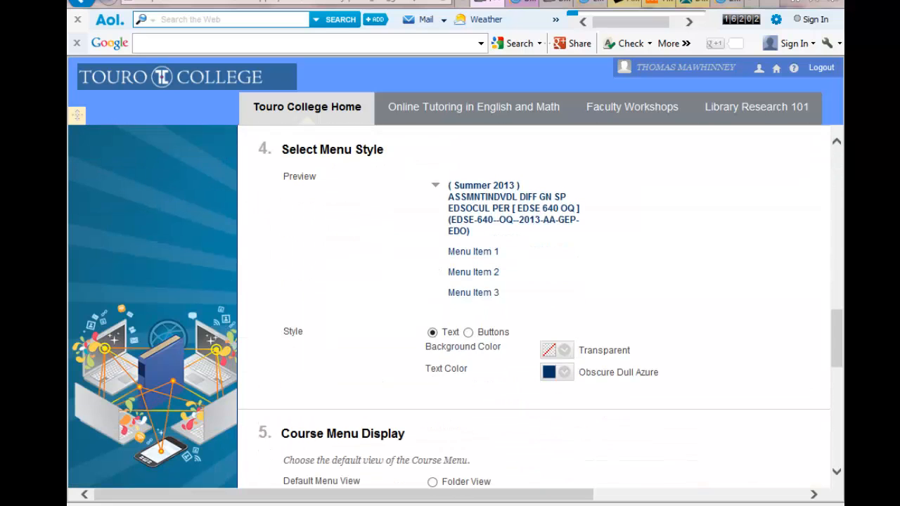
scroll(535, 310, down, 1)
scroll(535, 309, down, 3)
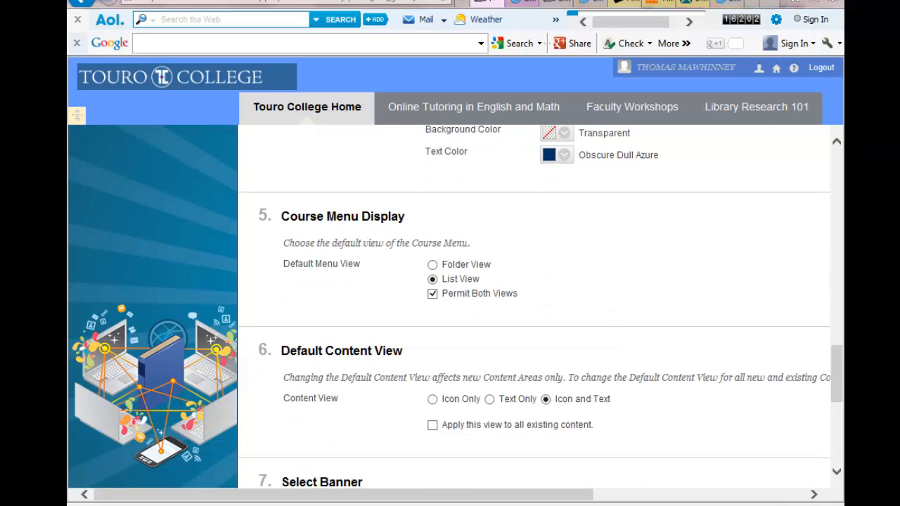
scroll(535, 309, down, 5)
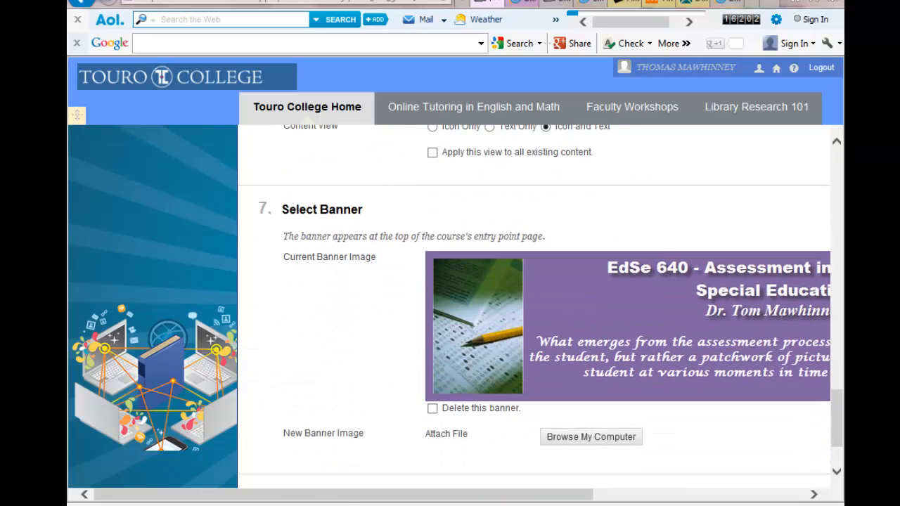
click(432, 408)
scroll(535, 309, down, 2)
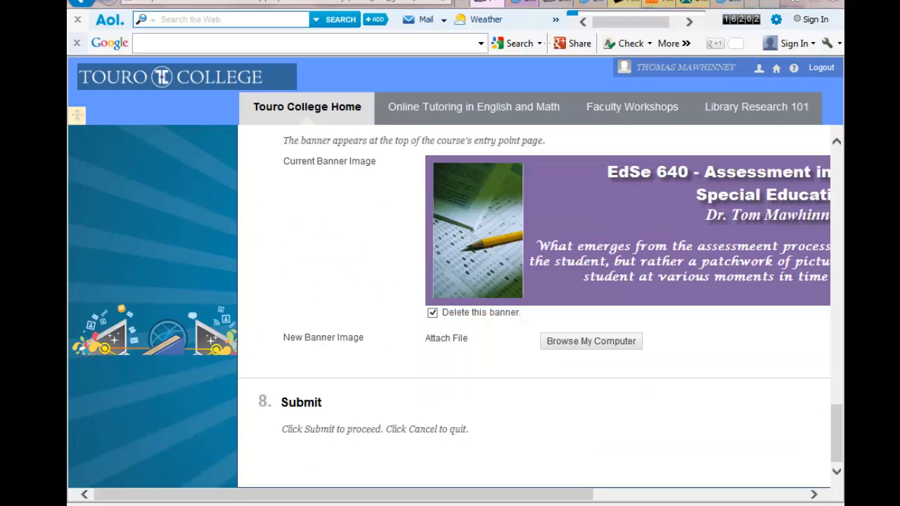
scroll(450, 309, right, 5)
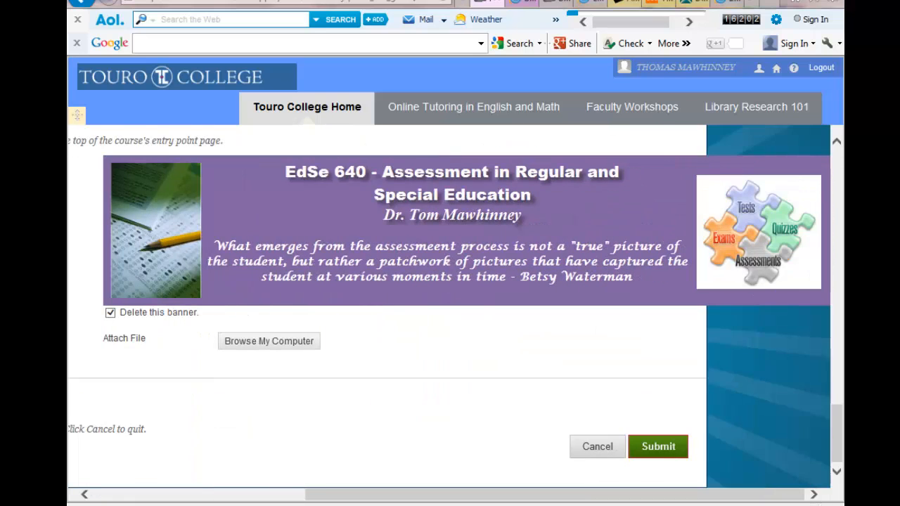
click(658, 447)
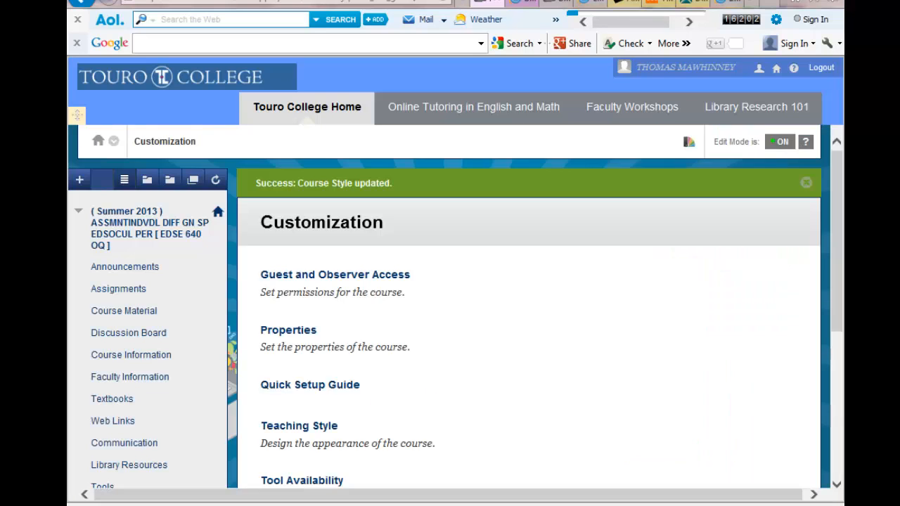
Open the Announcements page, return to the Teaching Style settings and start browsing the computer for a new banner image.
click(124, 267)
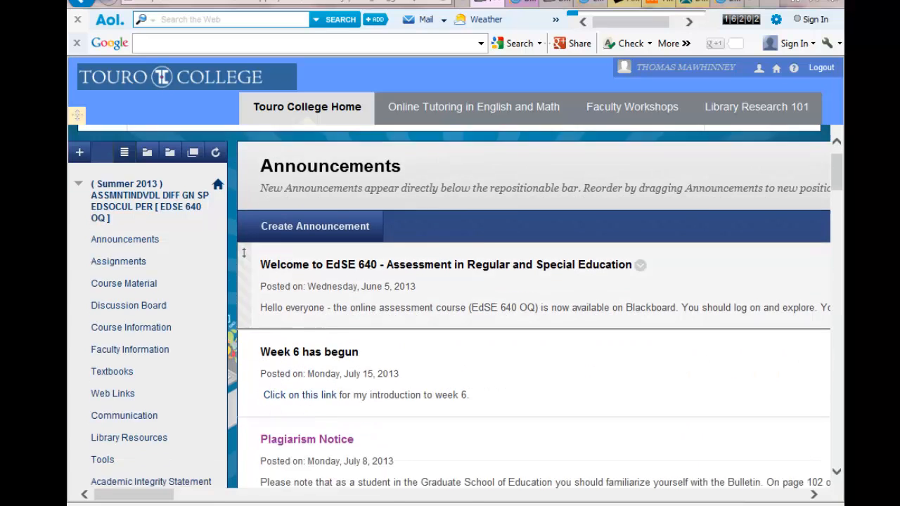
scroll(456, 310, down, 10)
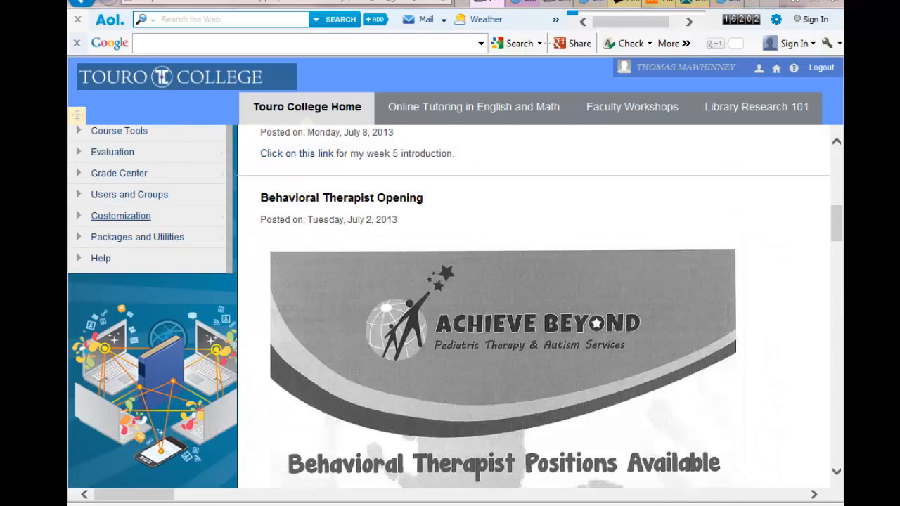
click(121, 216)
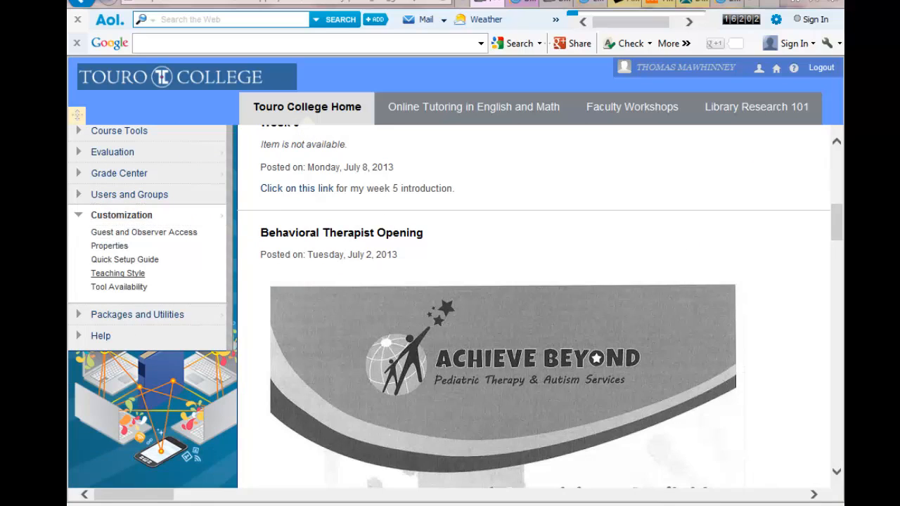
click(117, 273)
scroll(534, 310, down, 8)
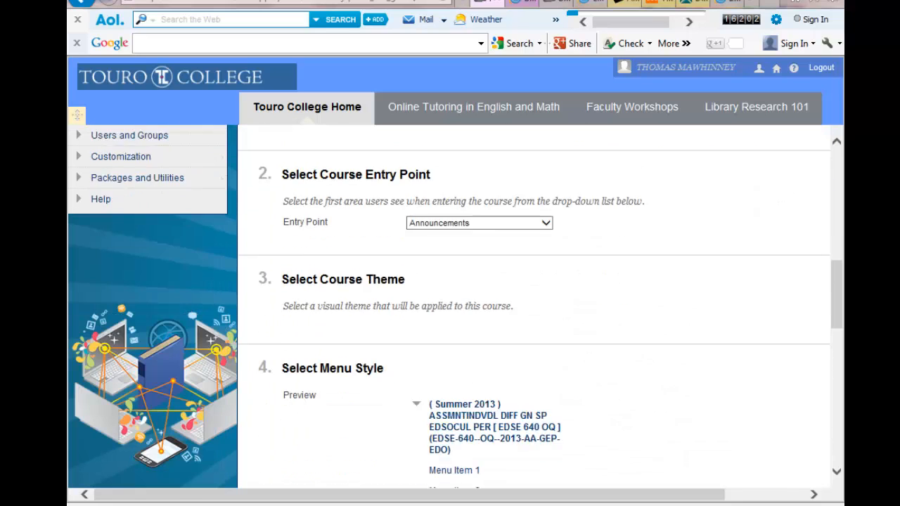
scroll(534, 310, down, 10)
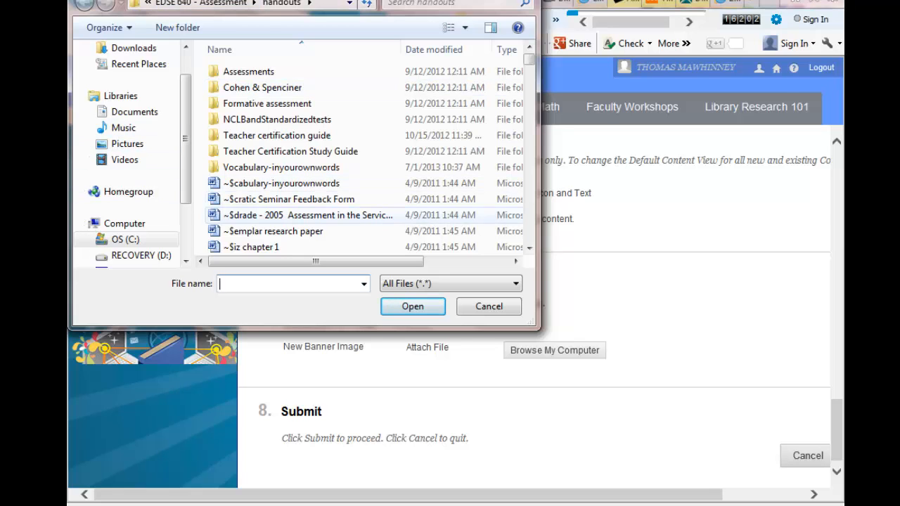
Attach the Banner1 JPEG from the EDSE 640 - Assessment folder as the new banner image.
click(289, 199)
scroll(289, 203, down, 12)
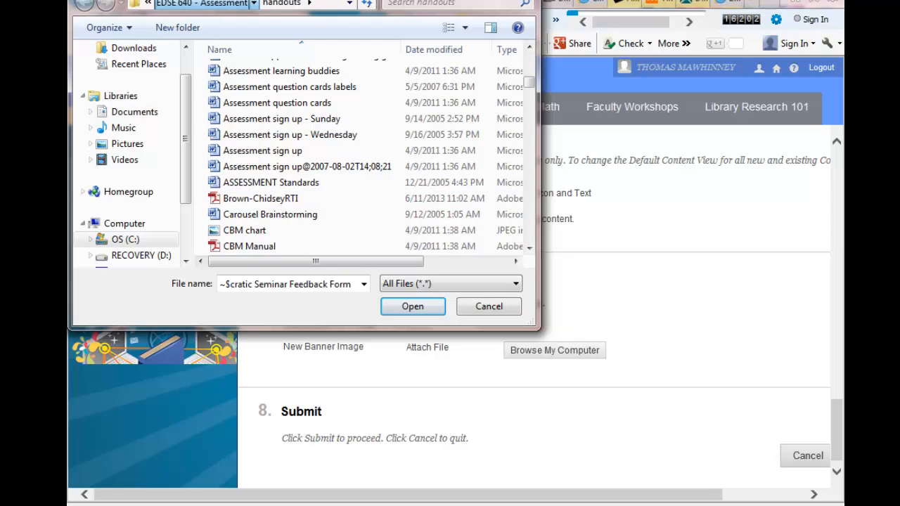
click(202, 3)
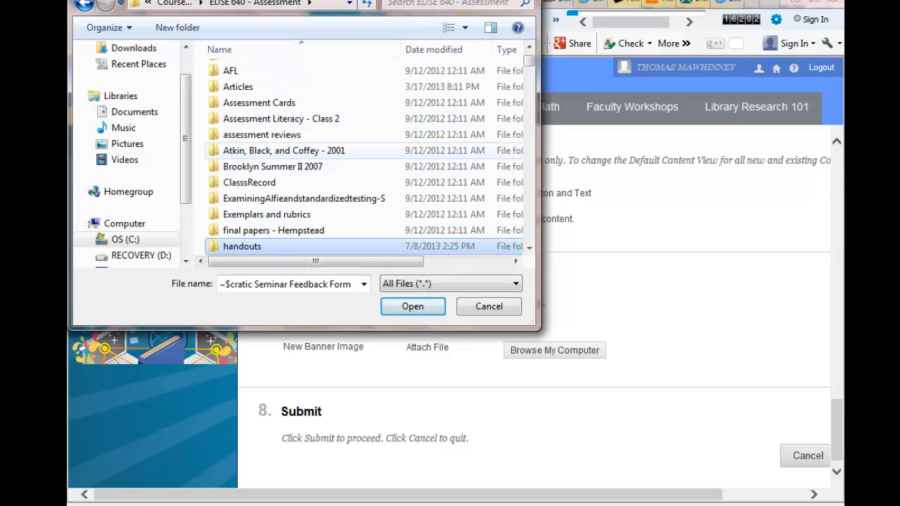
scroll(295, 198, down, 20)
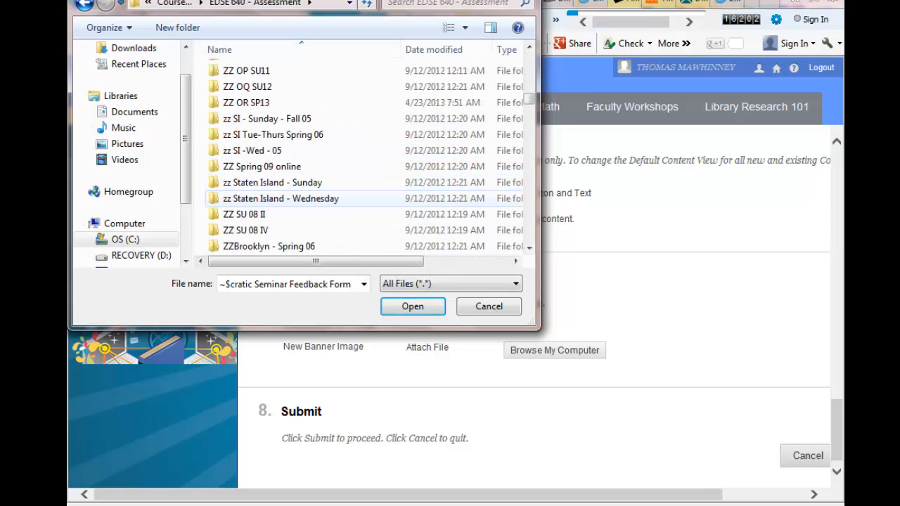
scroll(295, 198, down, 4)
scroll(295, 198, down, 15)
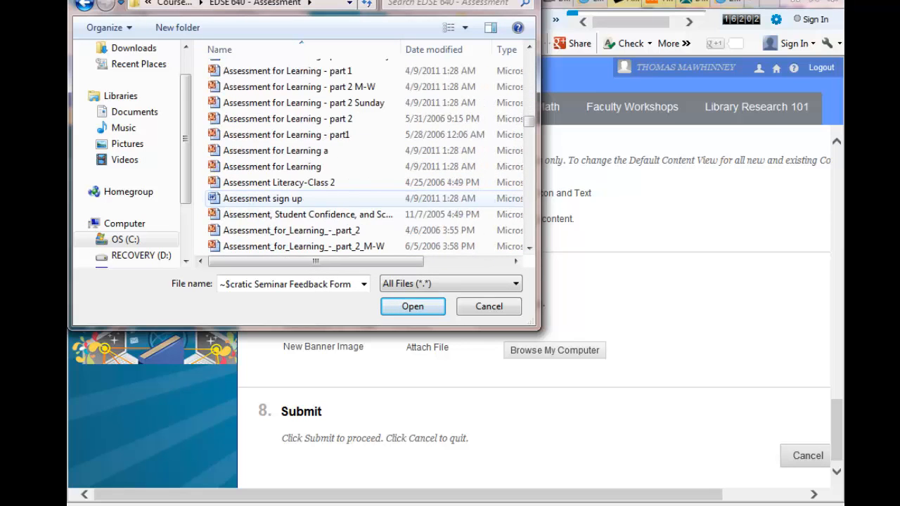
scroll(295, 199, up, 8)
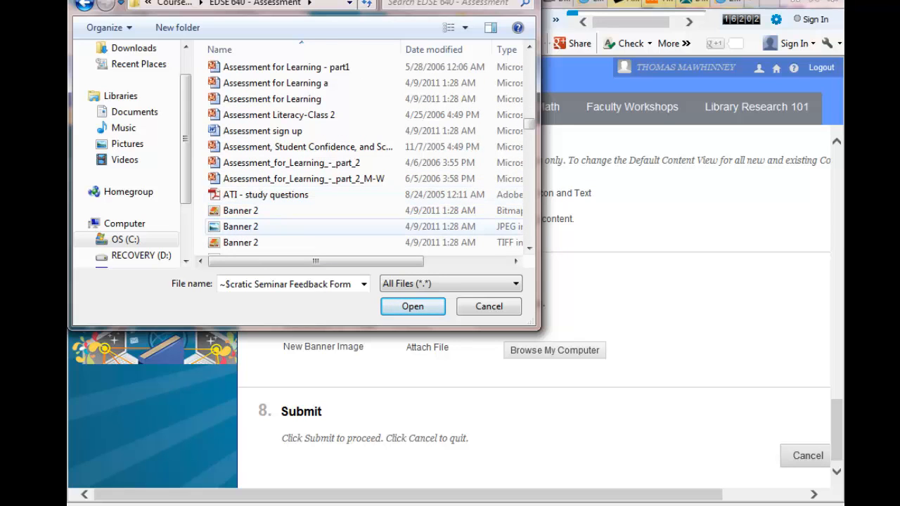
scroll(295, 228, down, 1)
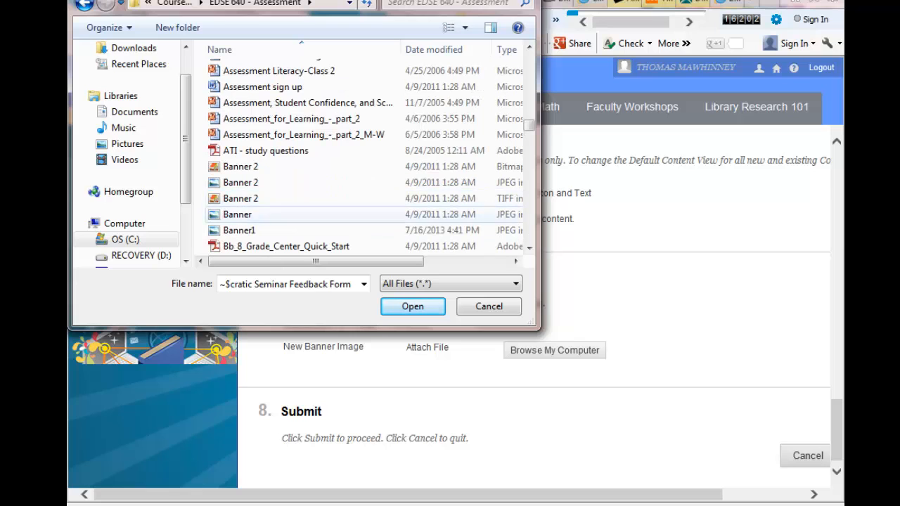
double_click(239, 230)
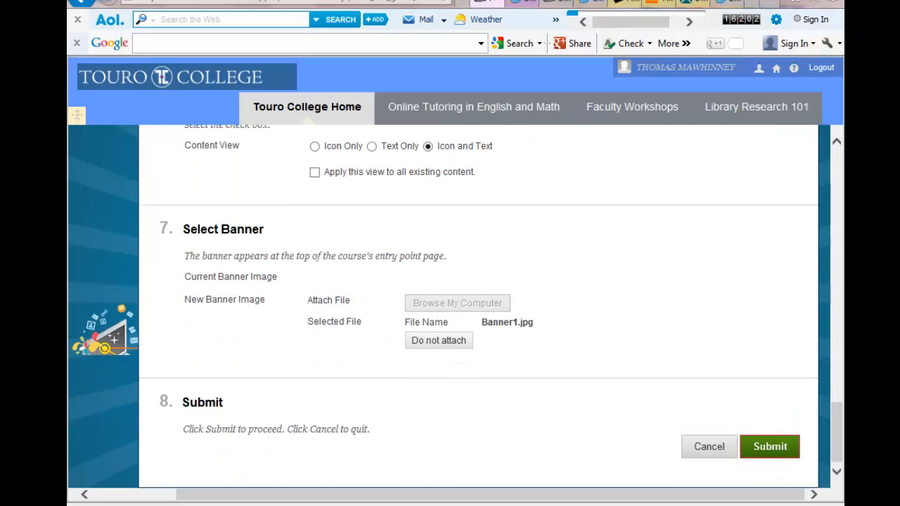
Submit the new course banner and check its full width on the Announcements page.
click(770, 446)
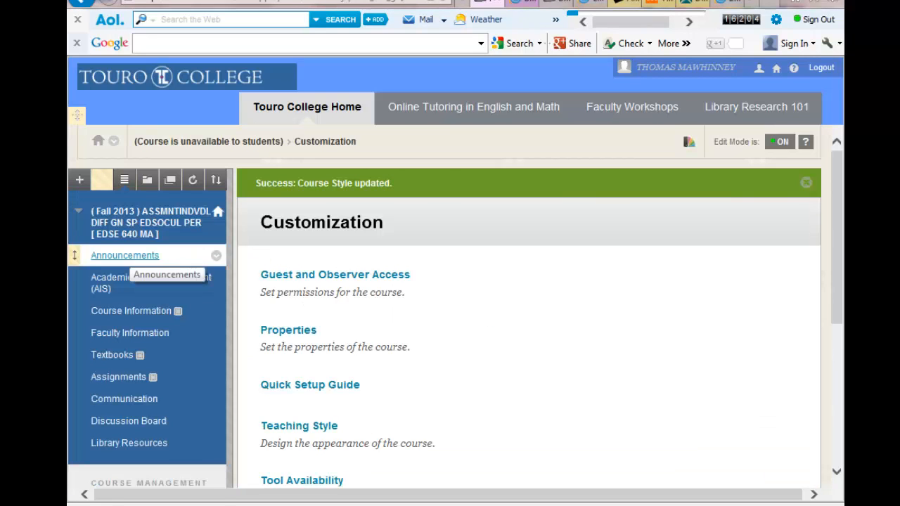
click(125, 256)
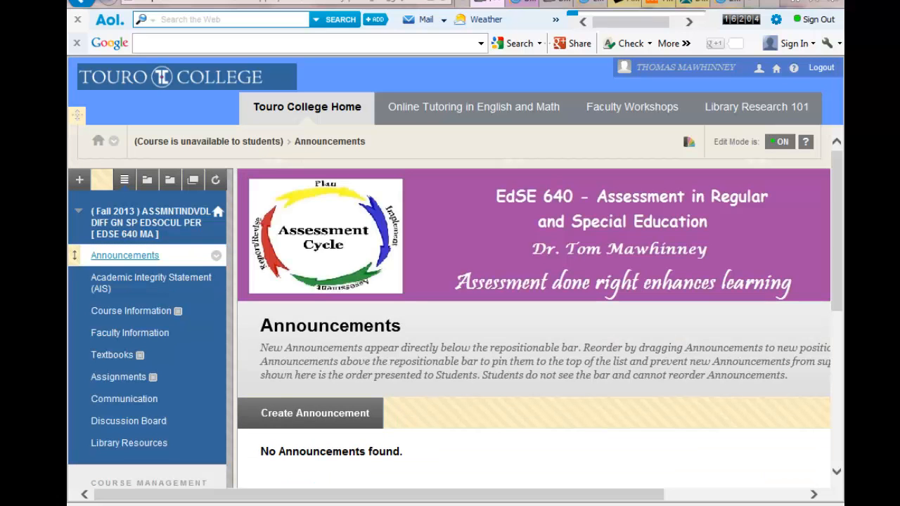
drag(379, 495, 519, 495)
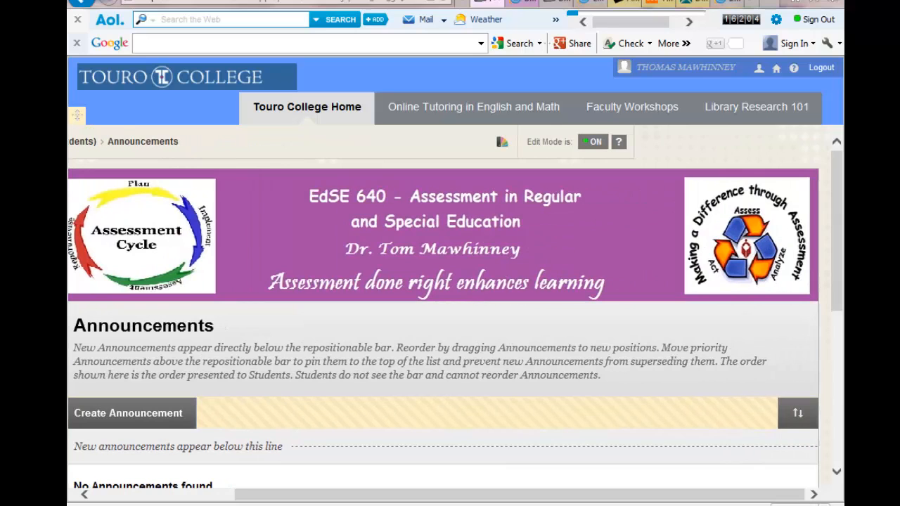